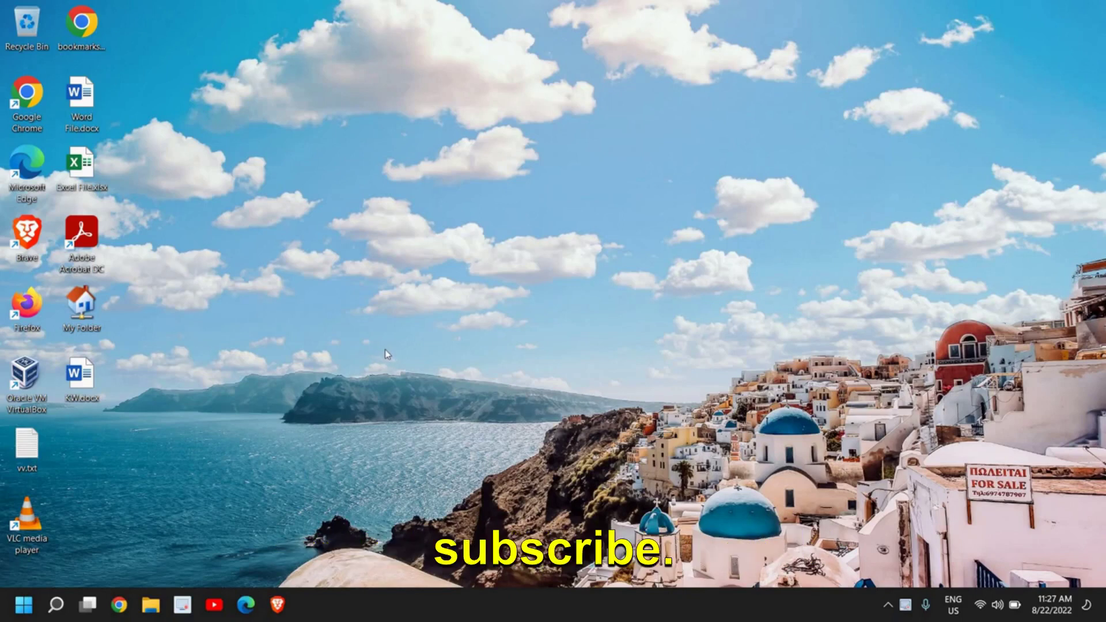
Launch services.msc from the Run dialog opened via the Start right-click menu.
right_click(20, 613)
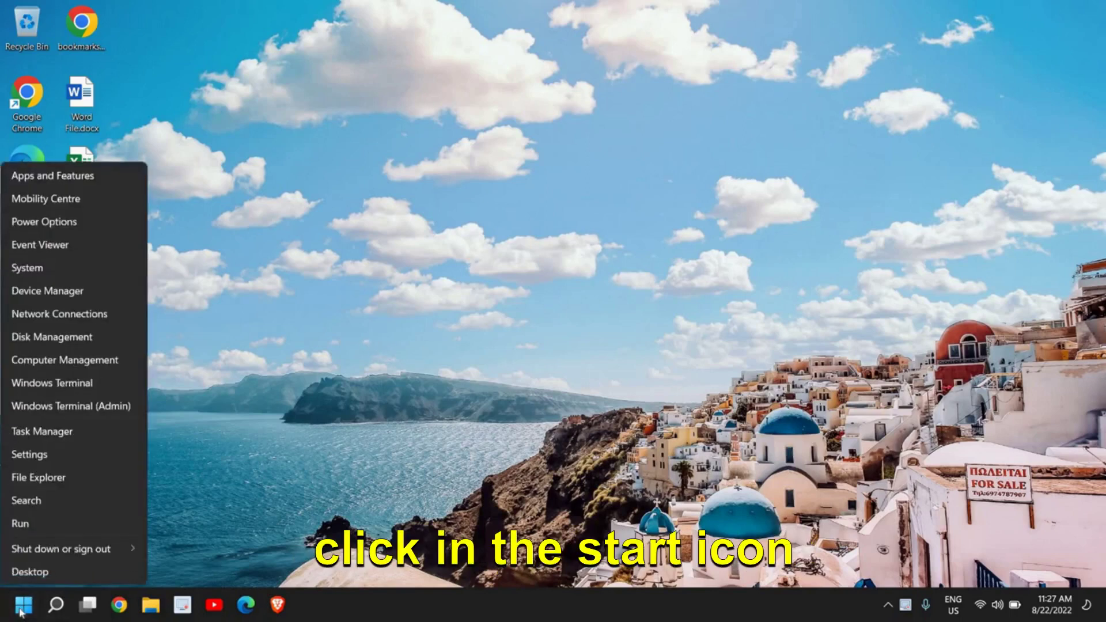
click(34, 524)
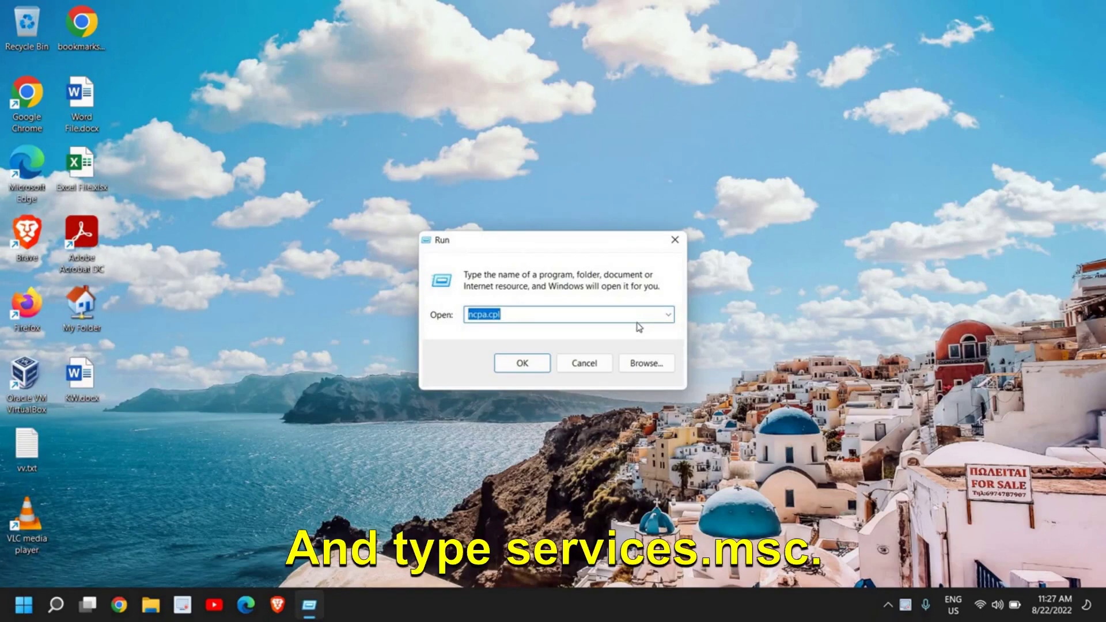
text(services.msc)
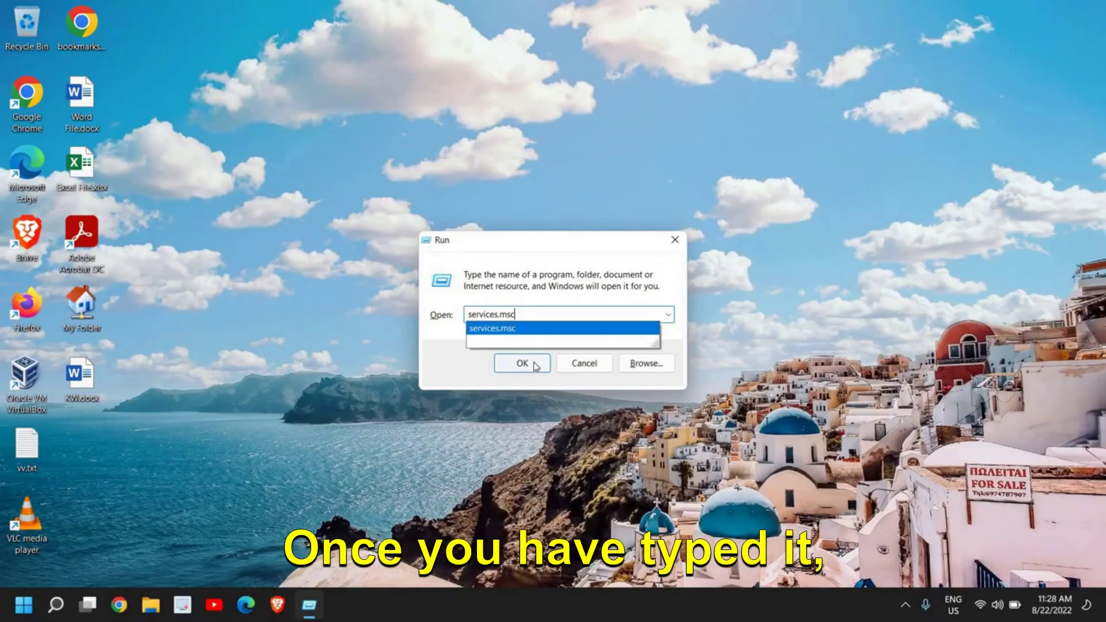
click(512, 361)
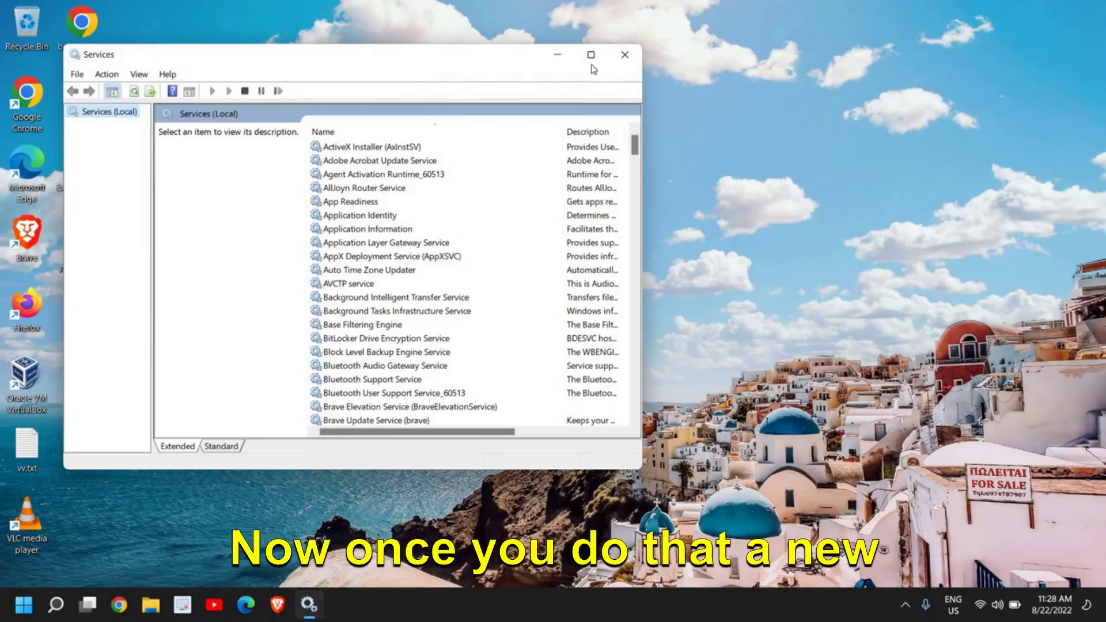
Maximise the Services window and scroll the list down to the SysMain service.
click(591, 55)
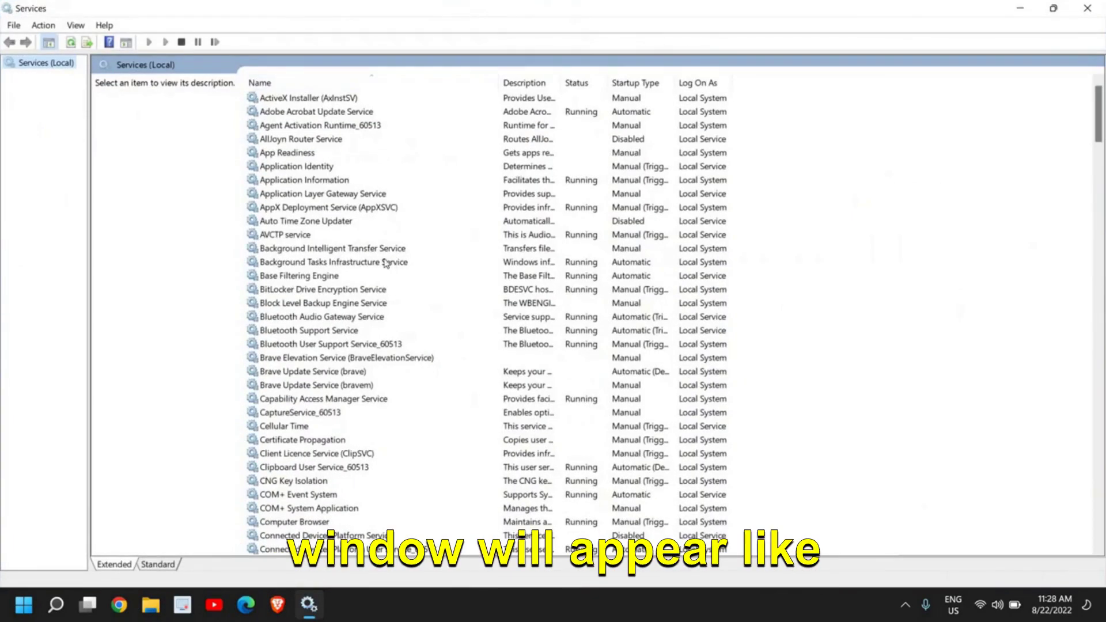
click(290, 194)
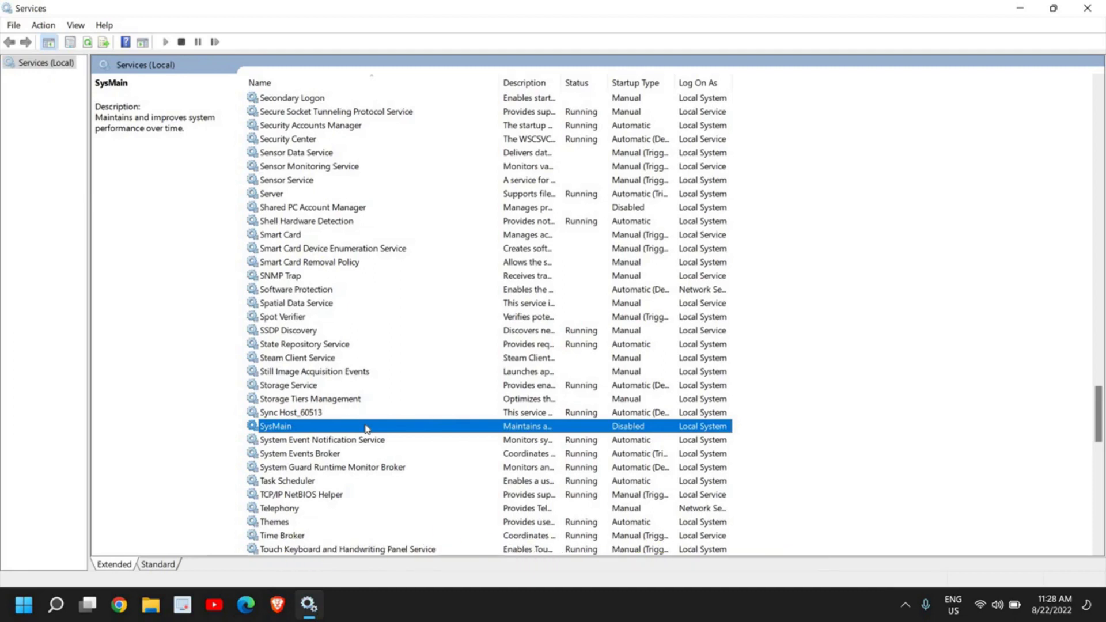
scroll(364, 424, down, 2)
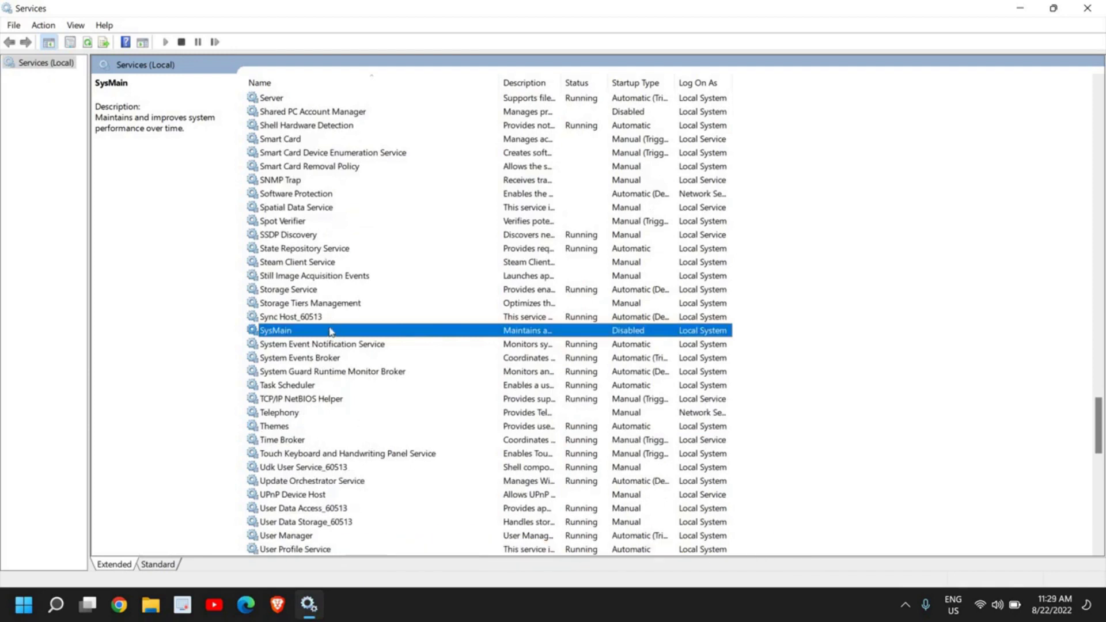
Set SysMain's startup type to Disabled in its Properties and apply it.
right_click(500, 334)
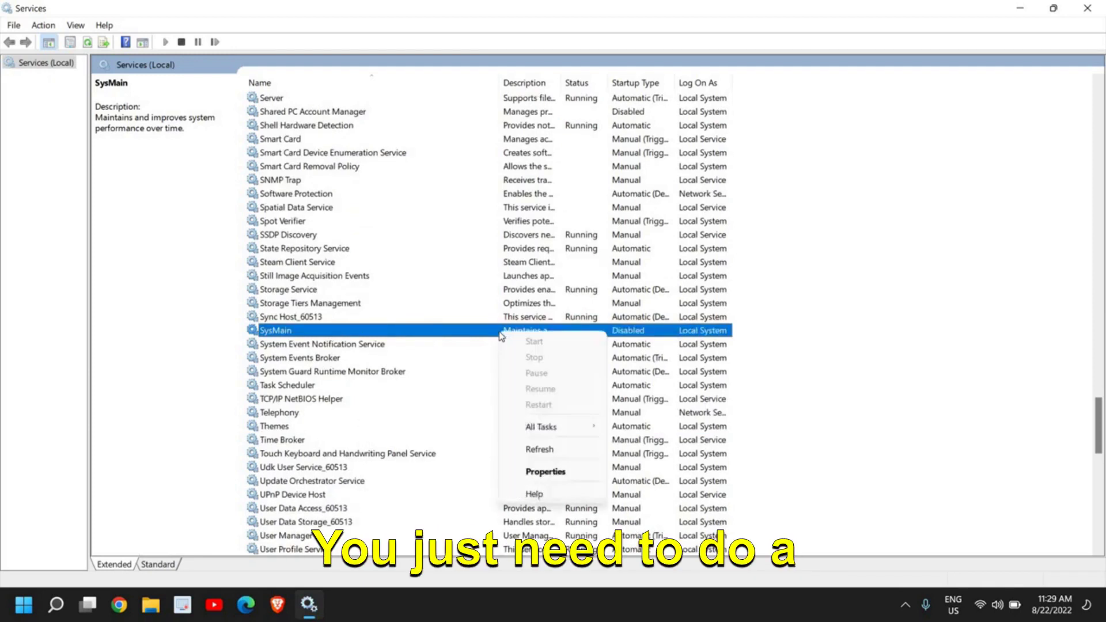
click(561, 479)
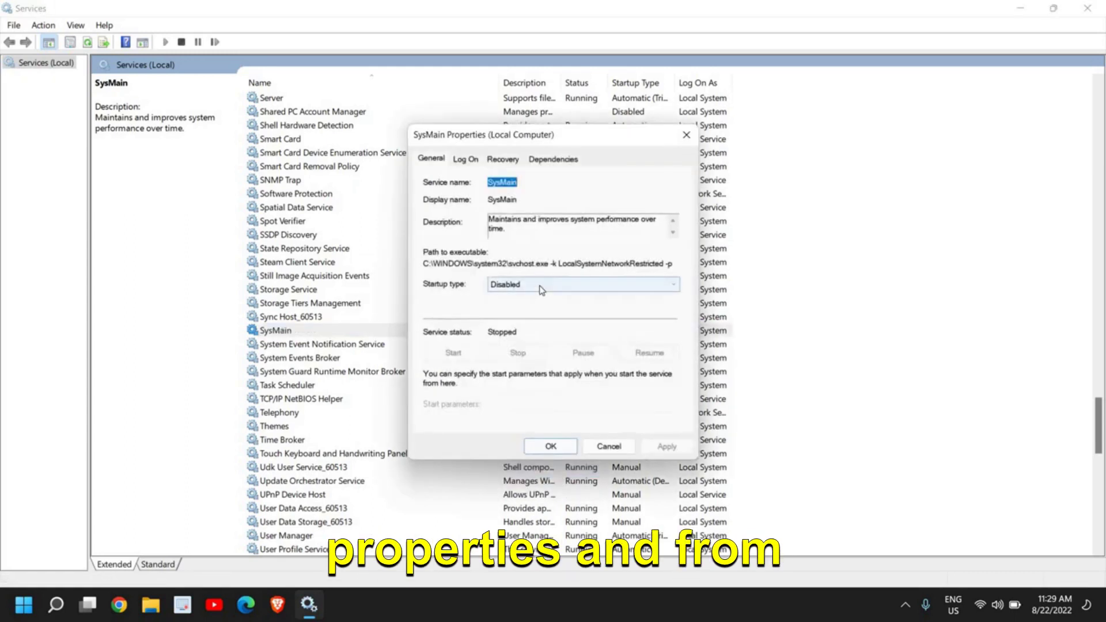
click(541, 286)
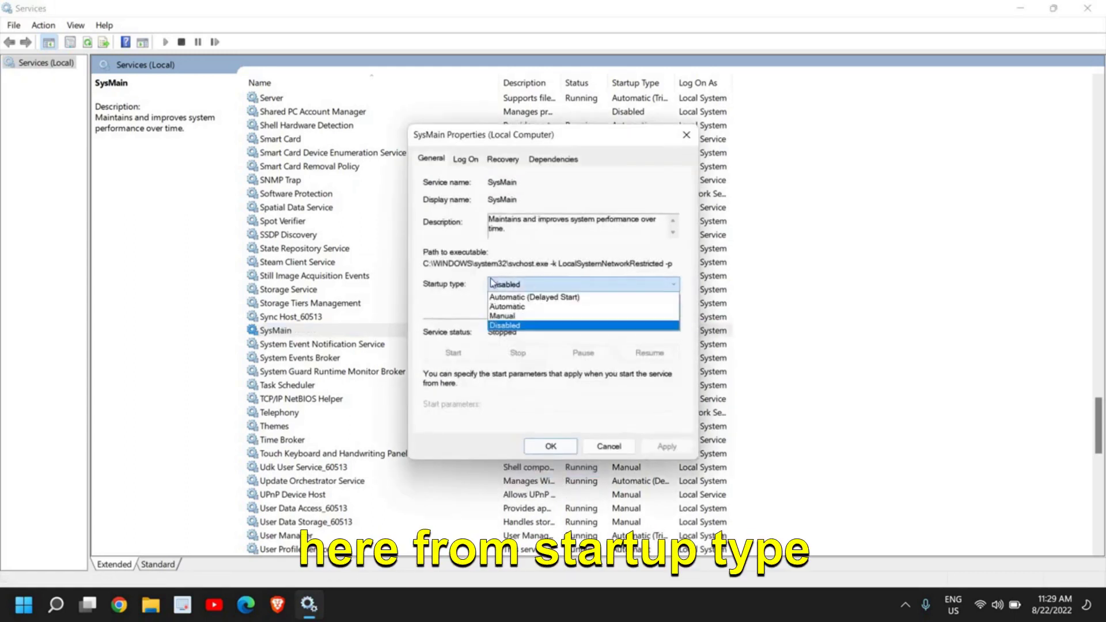
click(505, 325)
click(666, 446)
click(550, 445)
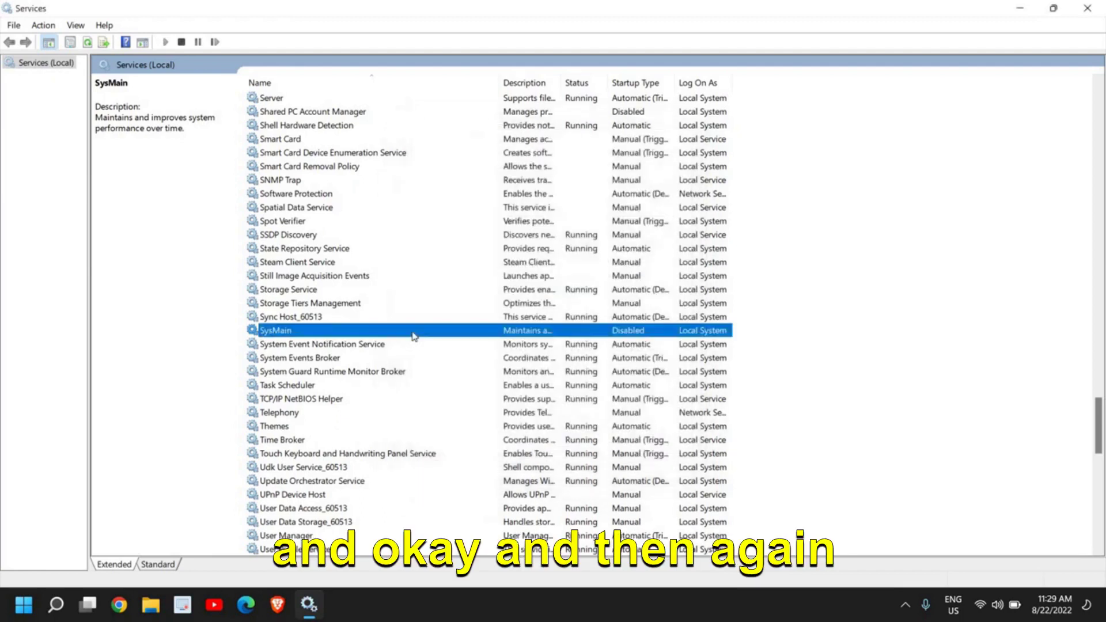
Confirm SysMain is already stopped, then close the Services window.
right_click(413, 336)
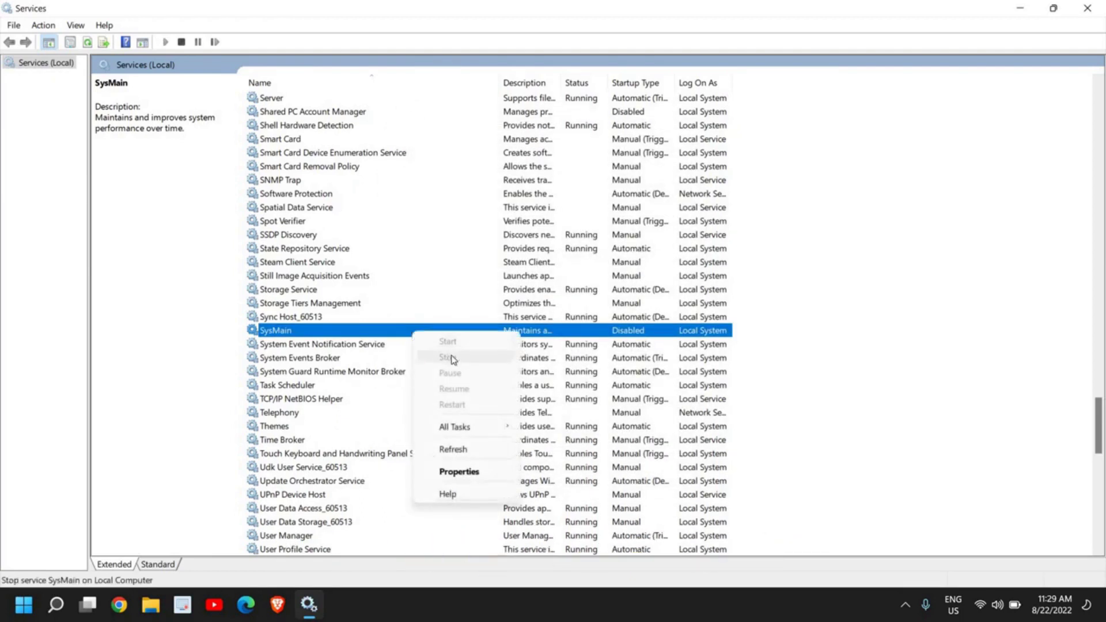
click(622, 333)
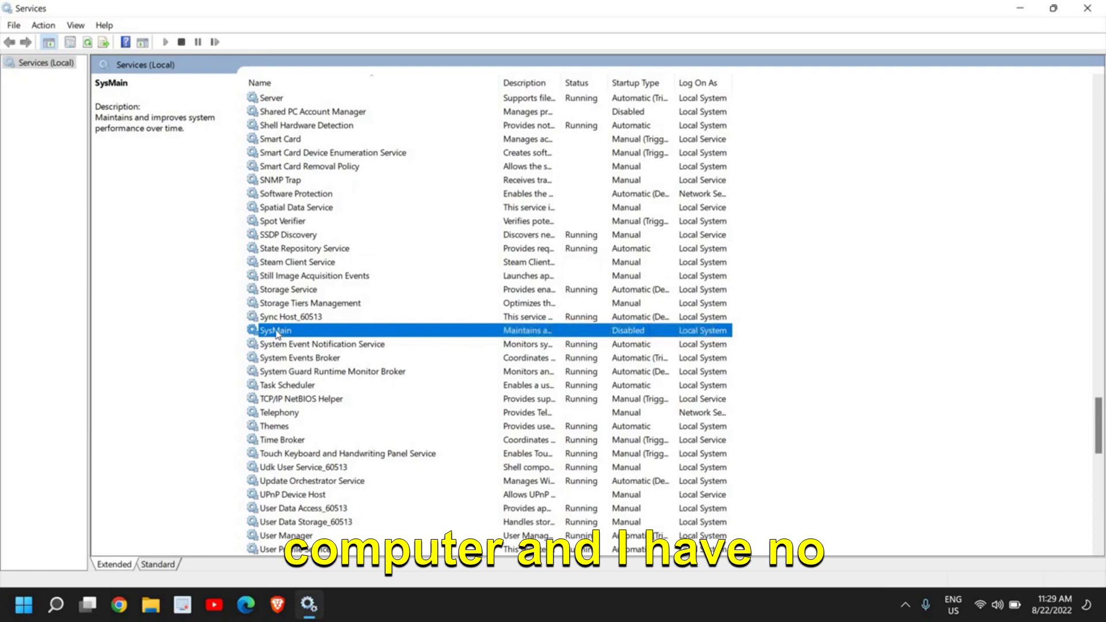
scroll(346, 357, down, 3)
click(395, 371)
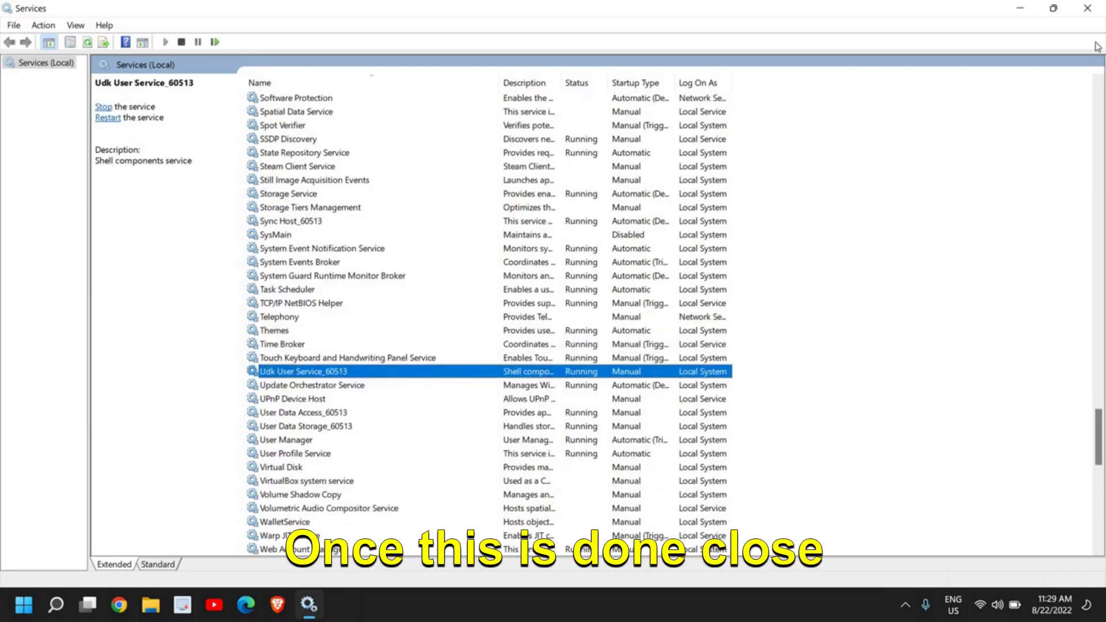
click(1092, 11)
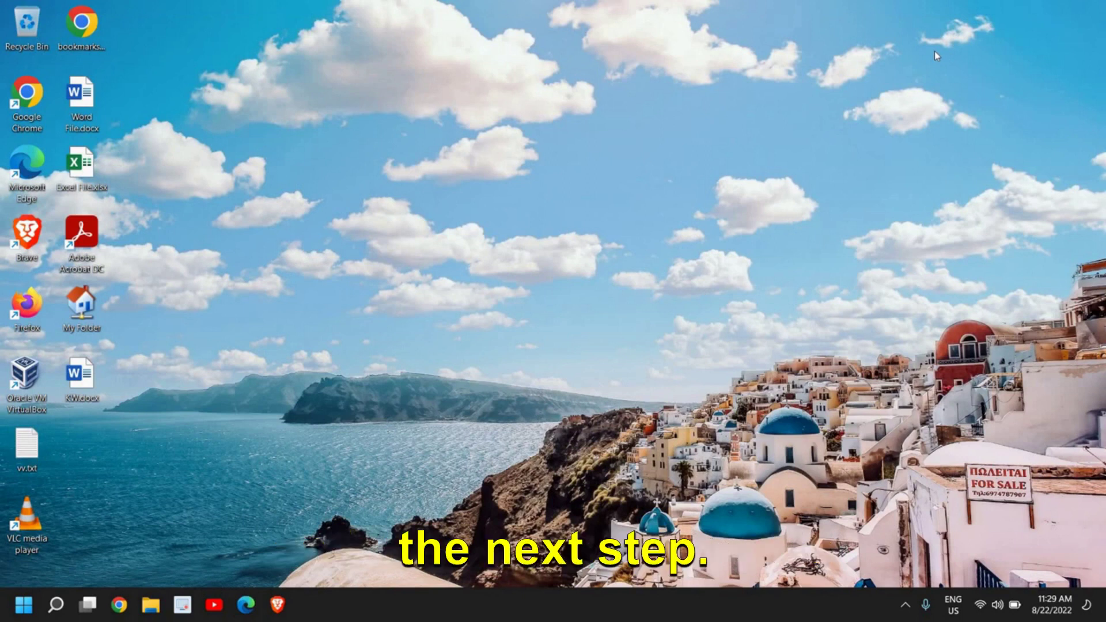
Open File Explorer maximised on This PC and select the Windows (C:) drive.
click(157, 612)
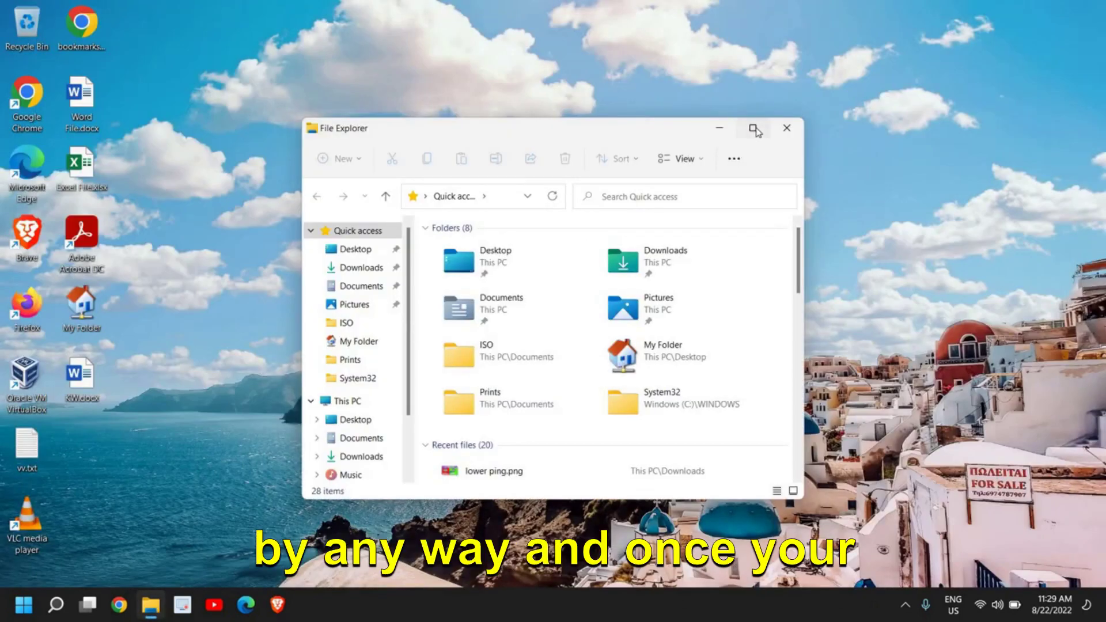
click(753, 128)
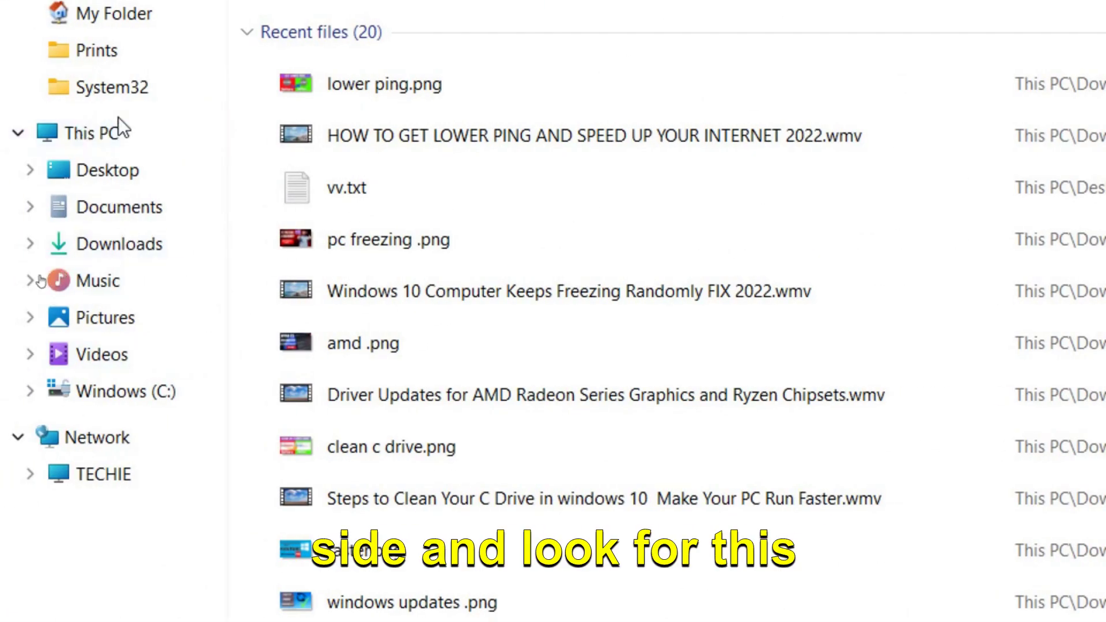
click(114, 136)
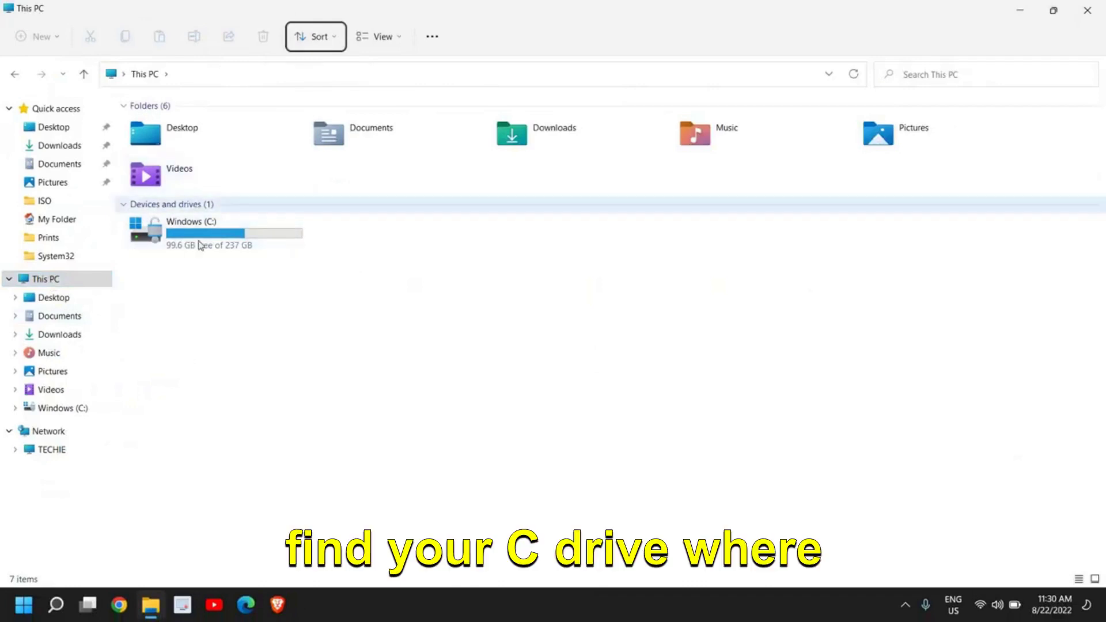
click(186, 243)
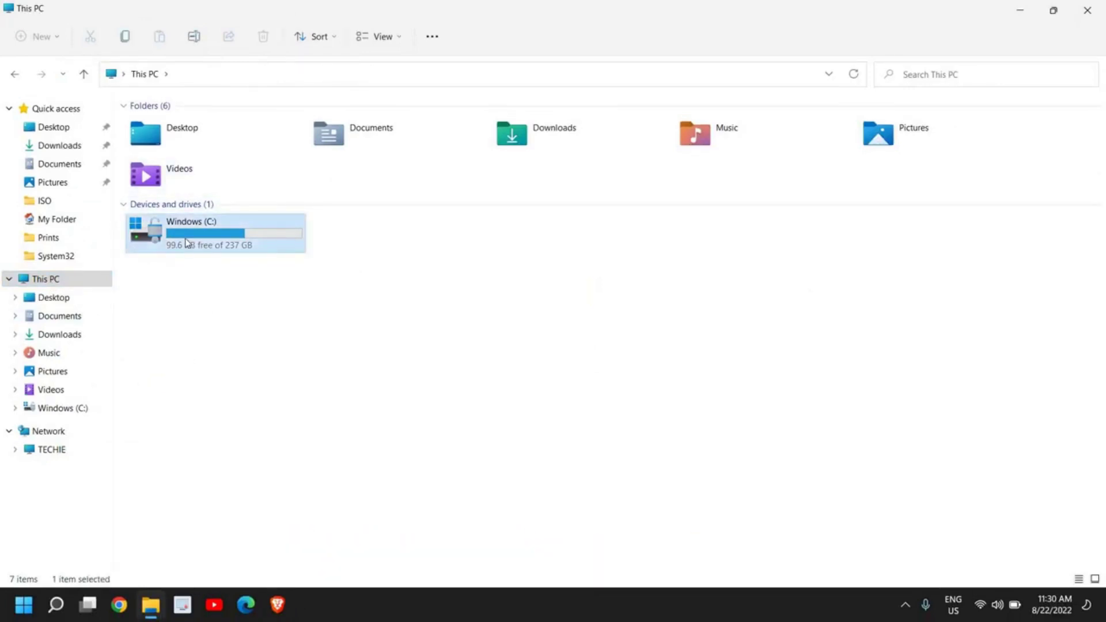
Open the Windows (C:) drive Properties on its Tools tab.
right_click(187, 241)
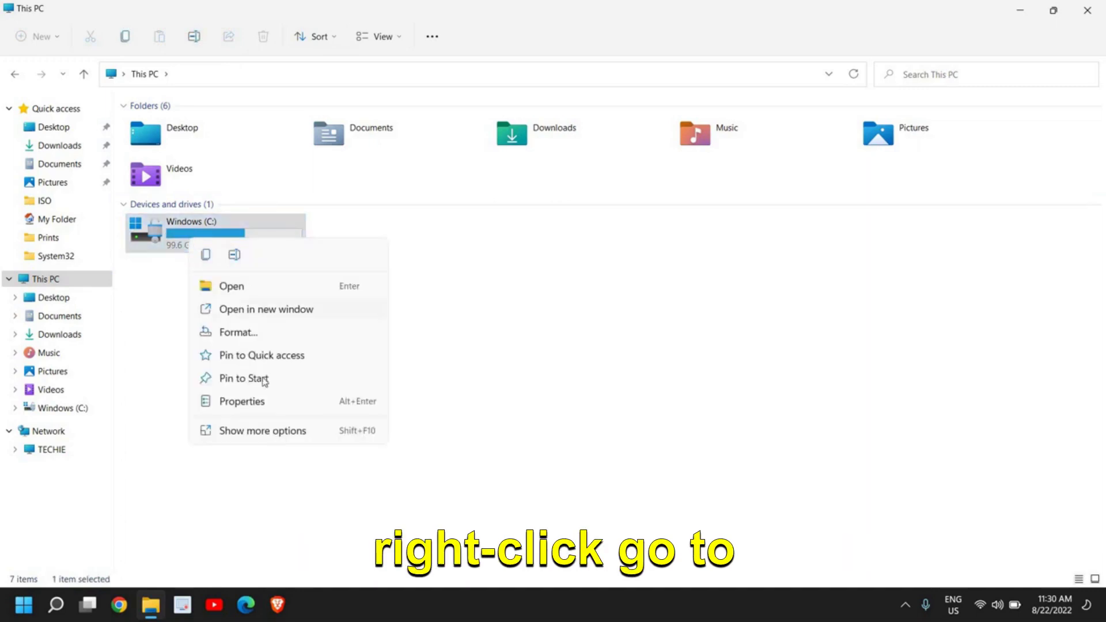
click(264, 401)
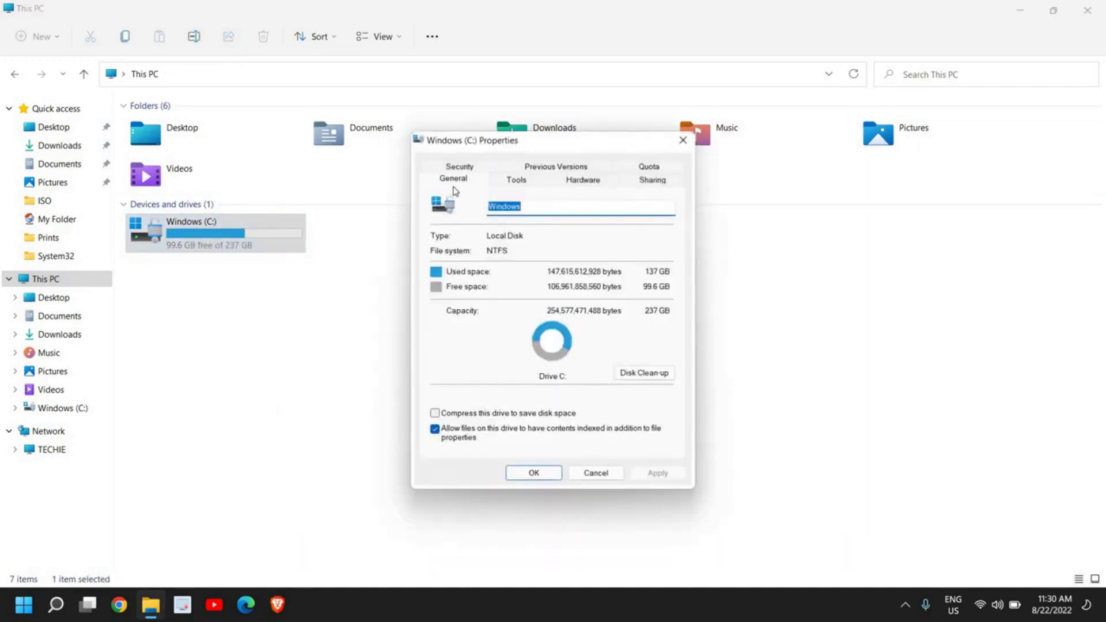
drag(517, 146, 361, 170)
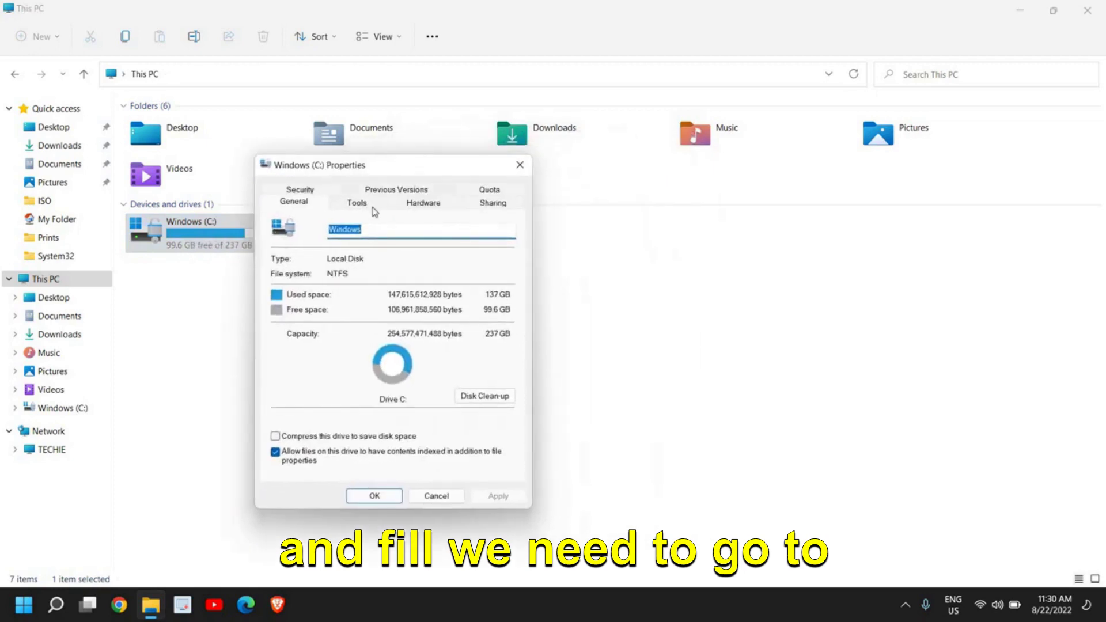
click(357, 204)
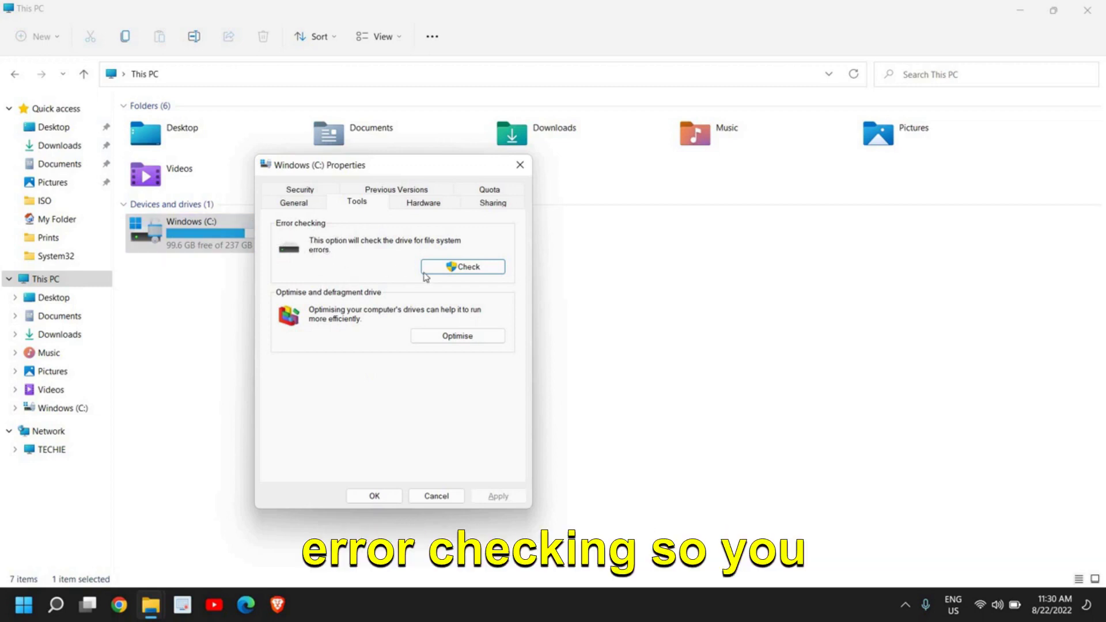
Start a Scan drive error check on Windows (C:), then cancel the running scan.
click(464, 268)
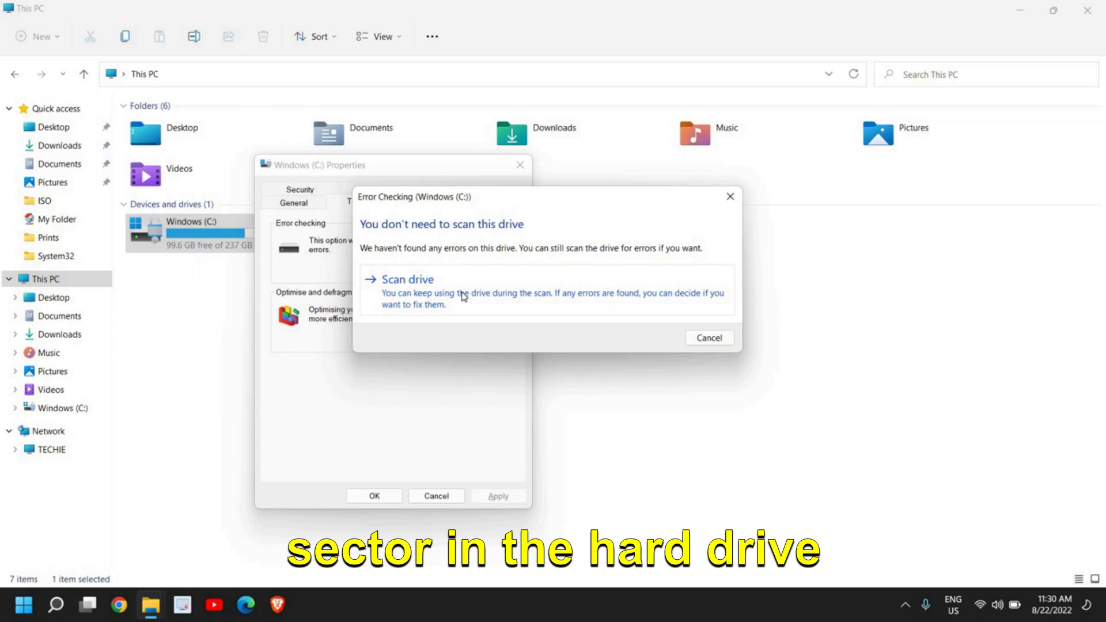
click(463, 296)
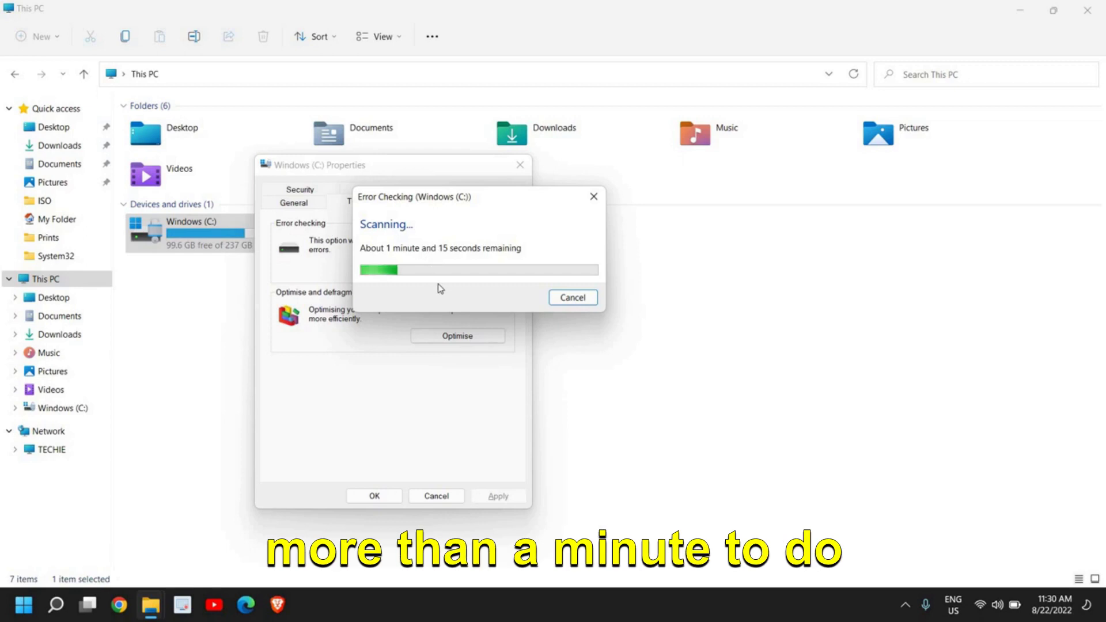
click(570, 304)
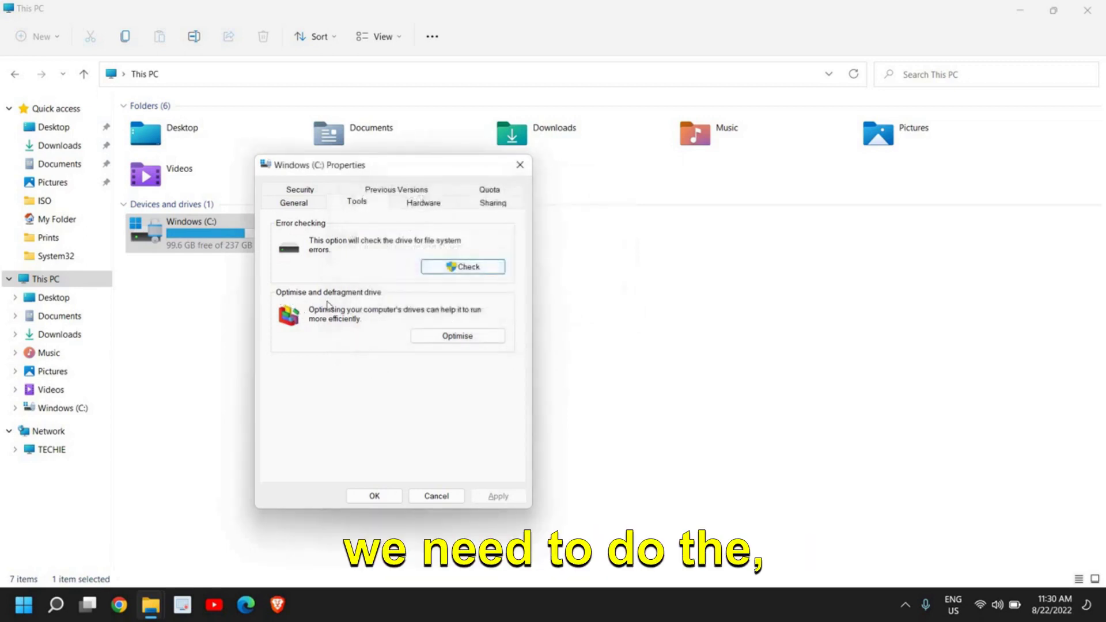
Open Optimise Drives and turn on weekly scheduled optimisation in Change settings.
click(445, 340)
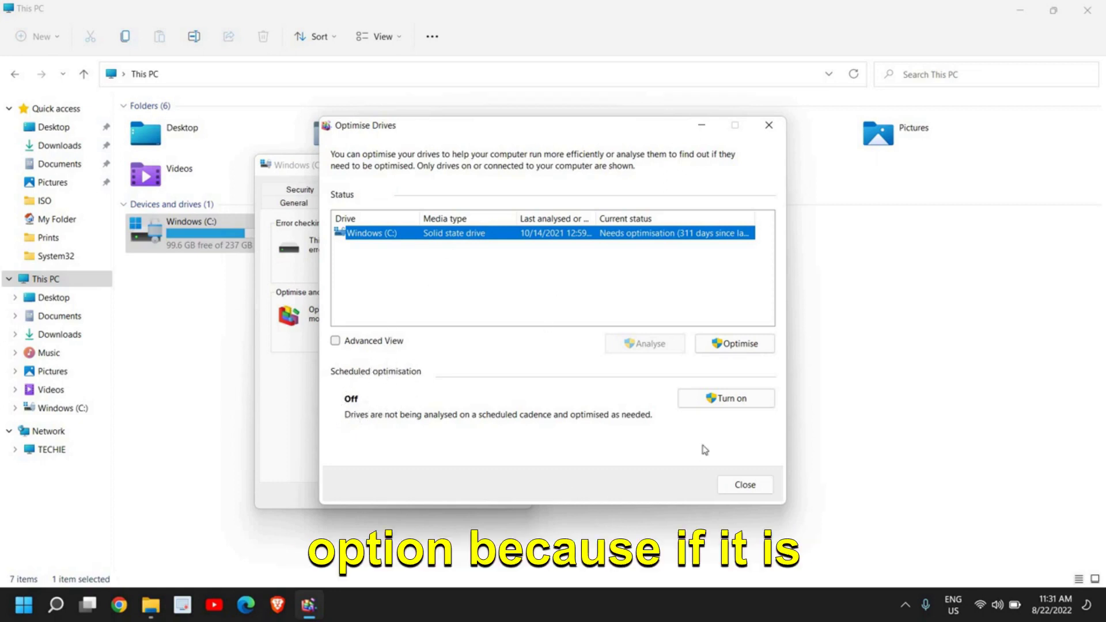
click(723, 399)
click(351, 212)
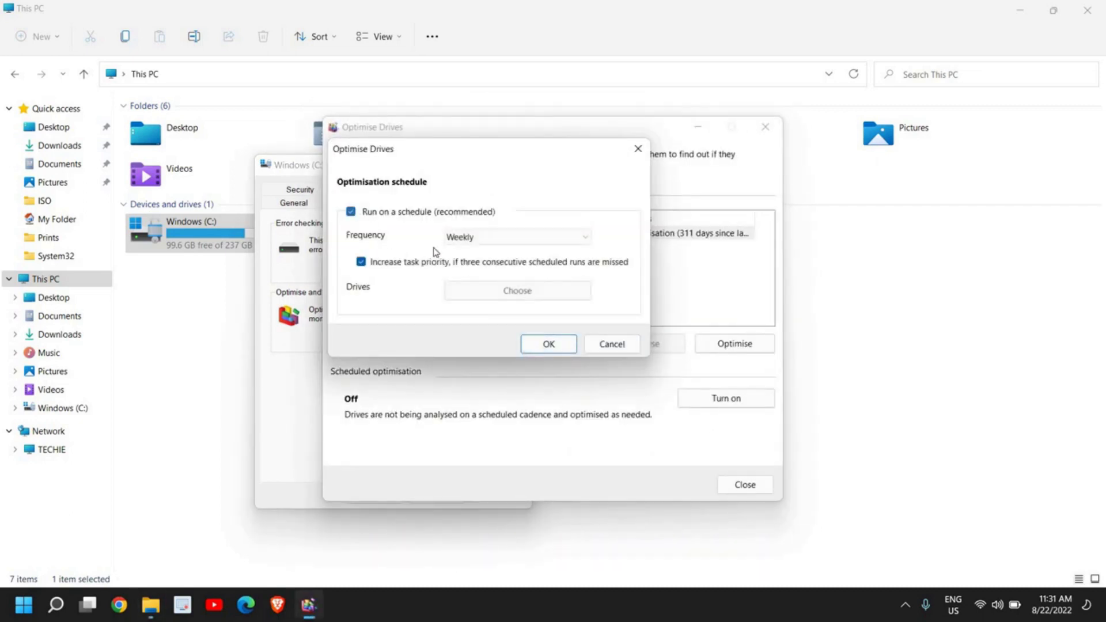
click(560, 343)
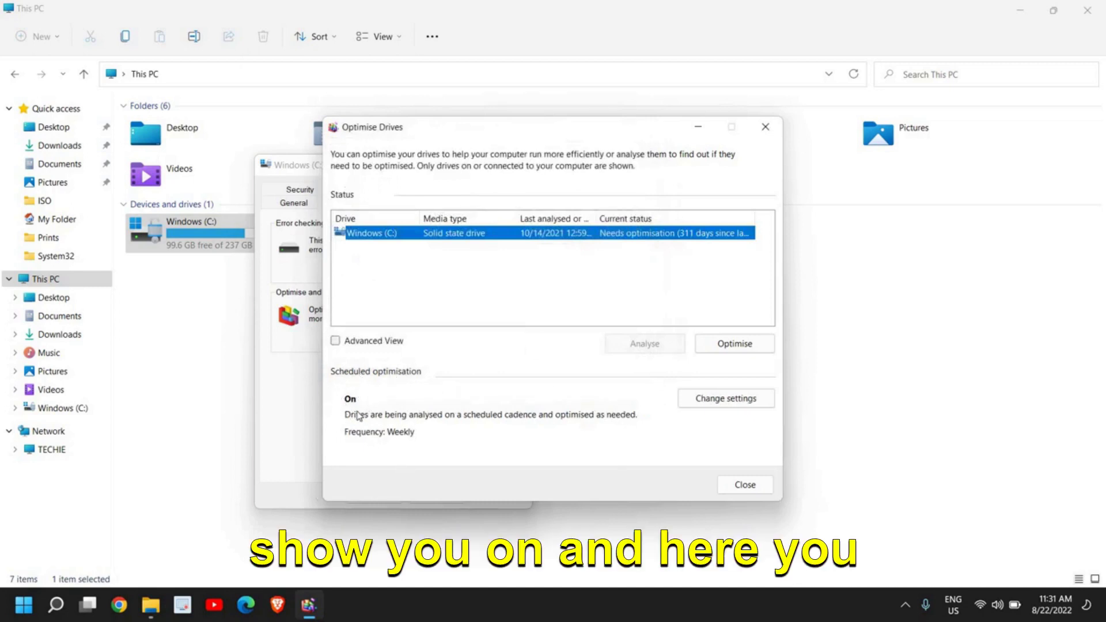
Untick Run on a schedule and close the Optimise Drives window.
click(710, 401)
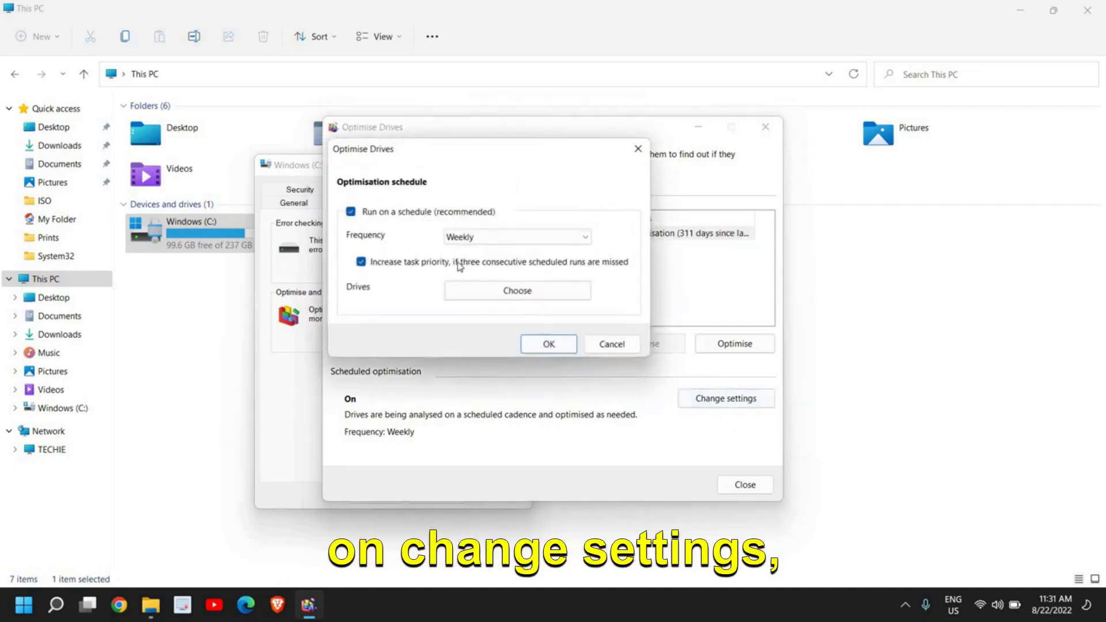
click(350, 212)
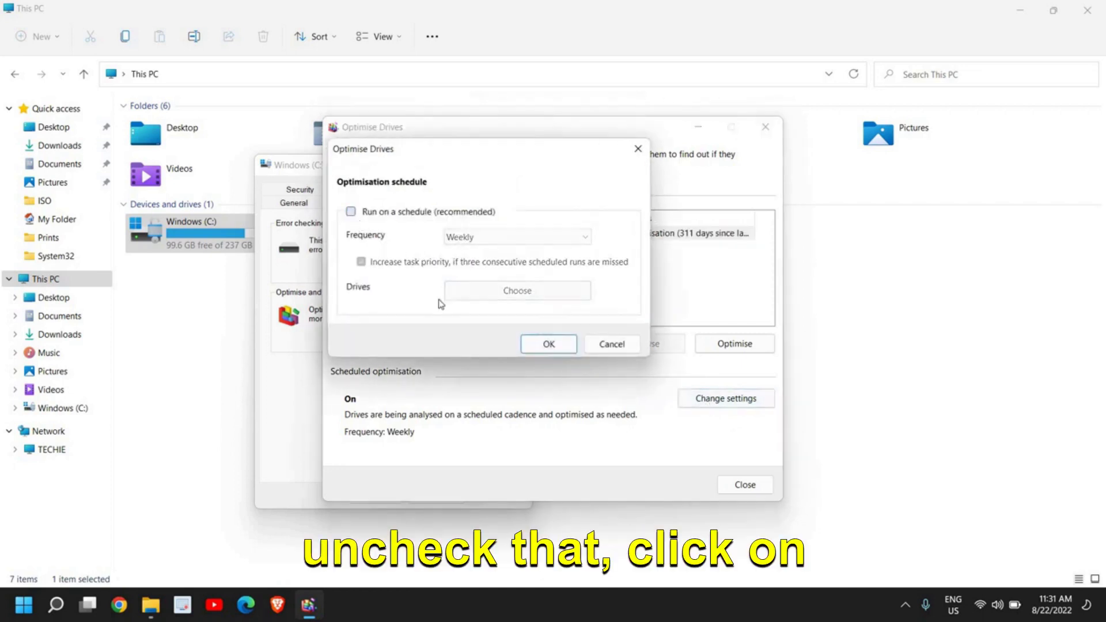
click(548, 345)
click(744, 484)
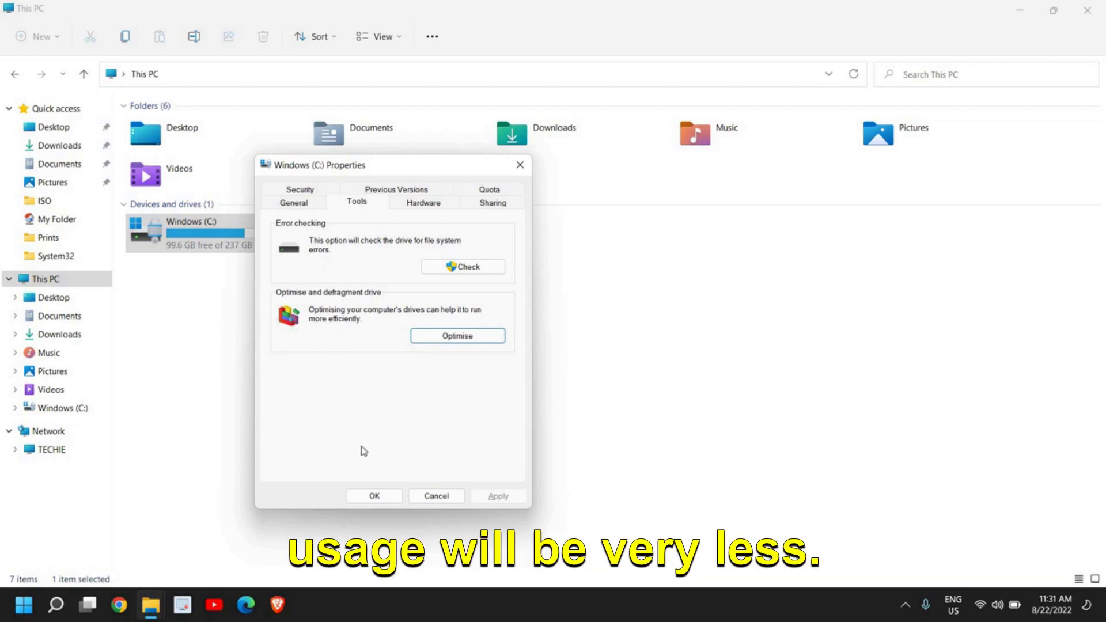
right_click(22, 604)
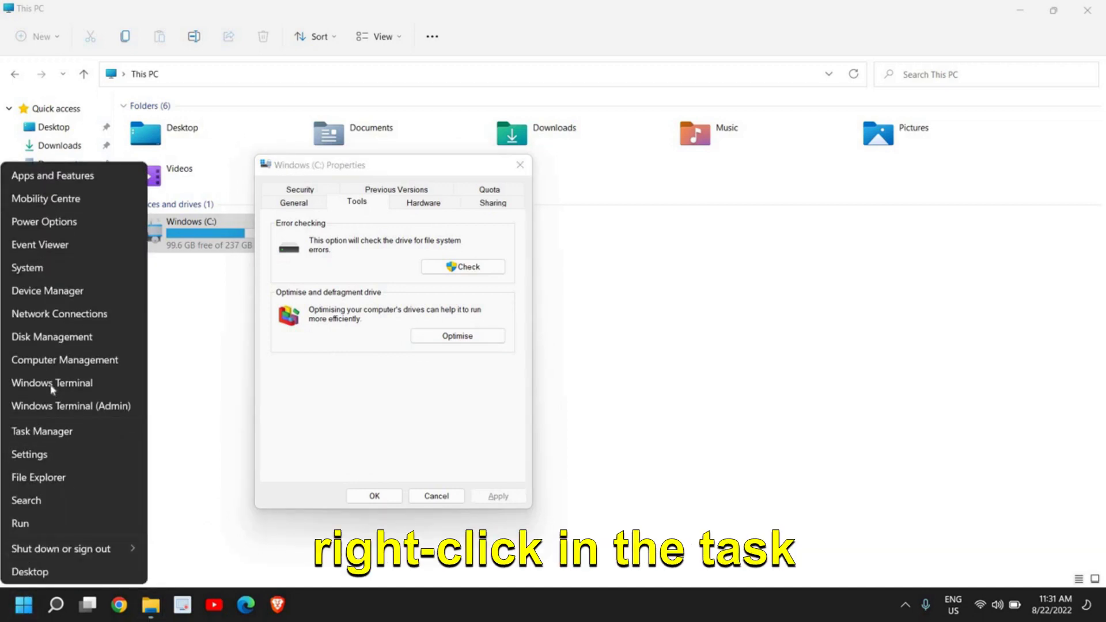
click(19, 437)
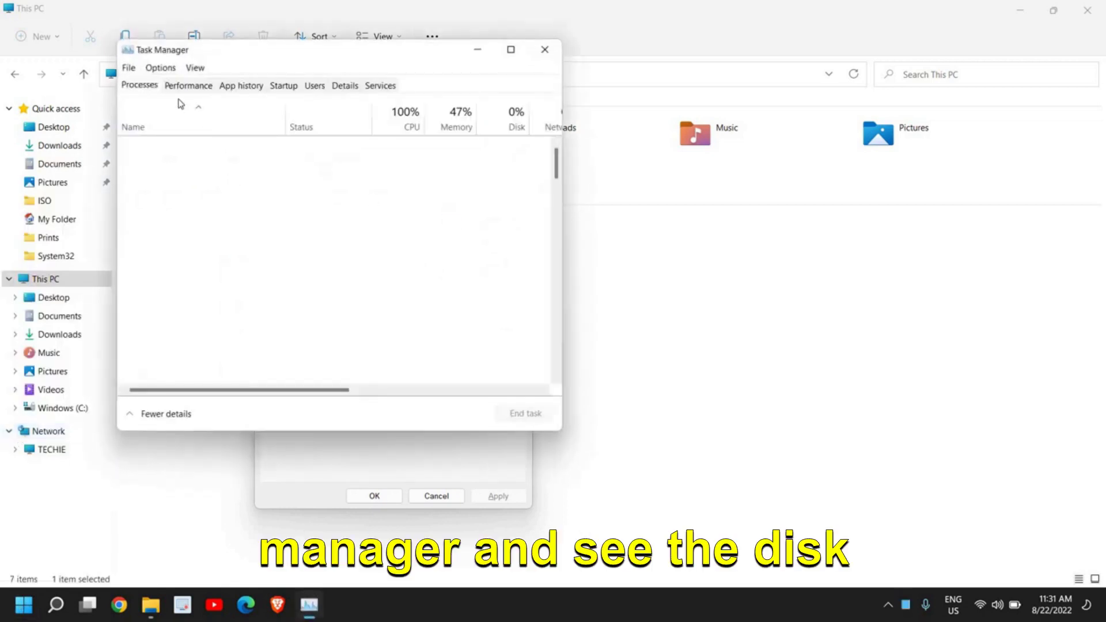
click(192, 87)
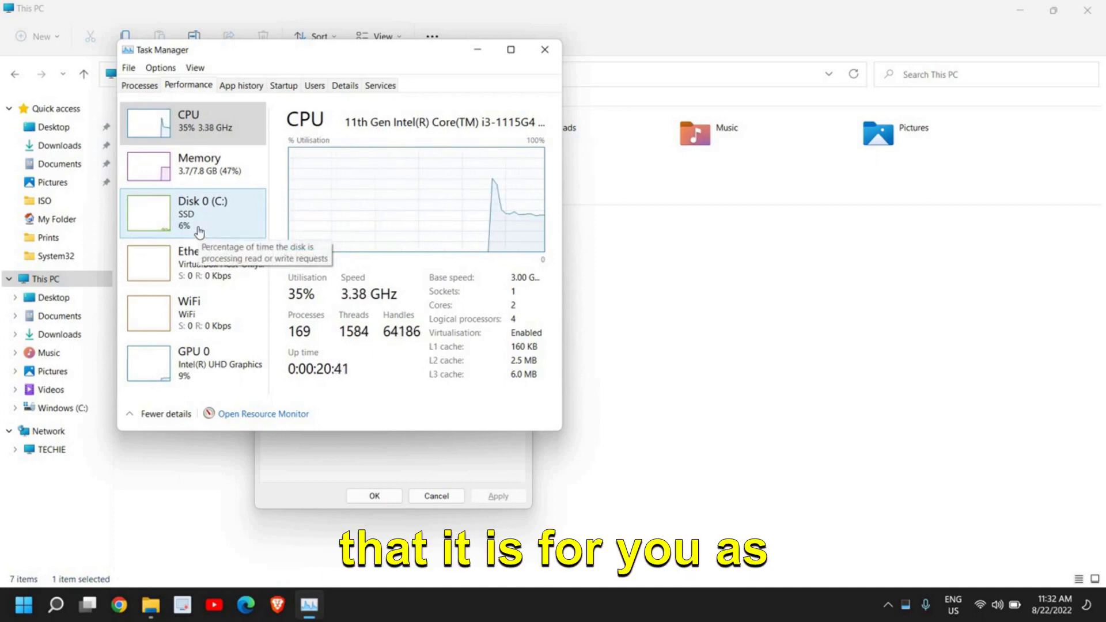
click(544, 50)
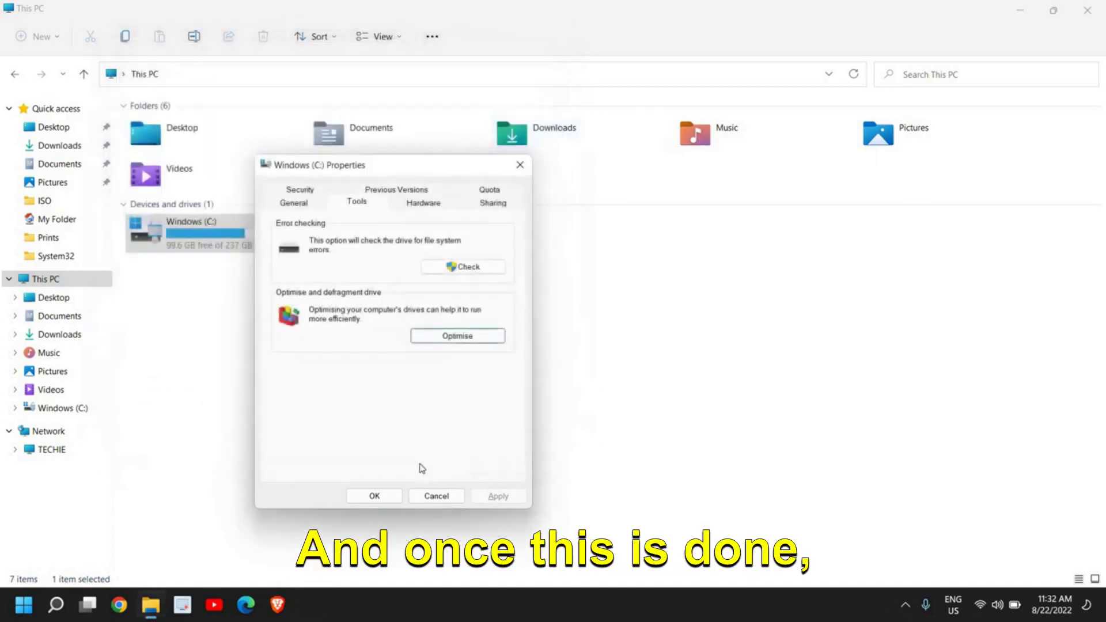
Close the C: drive Properties and File Explorer, then launch Task Manager.
click(444, 497)
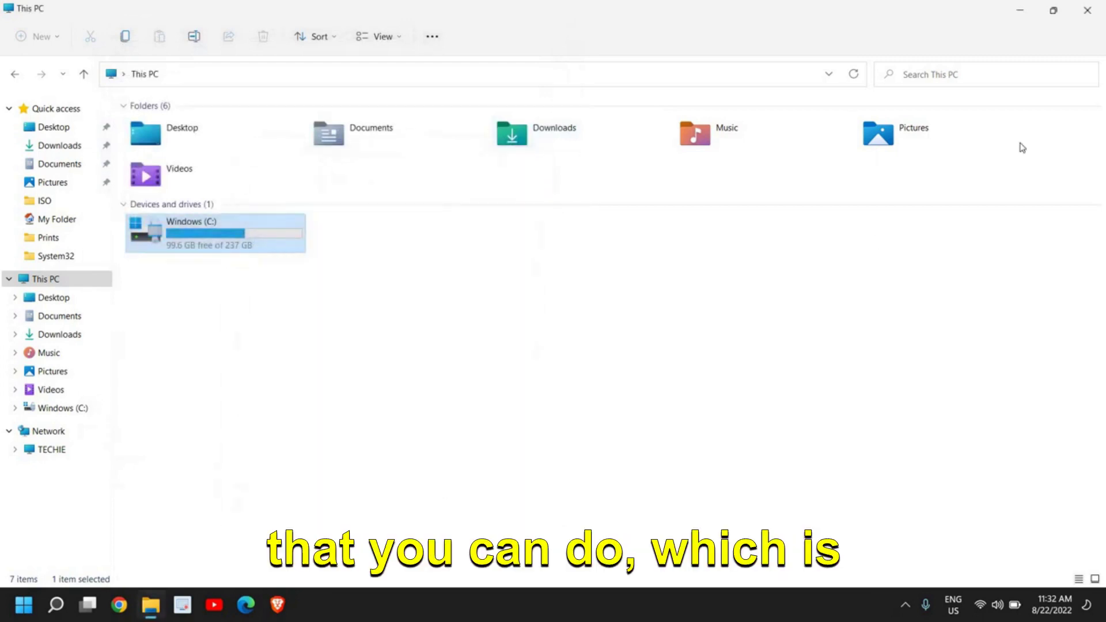
click(1087, 10)
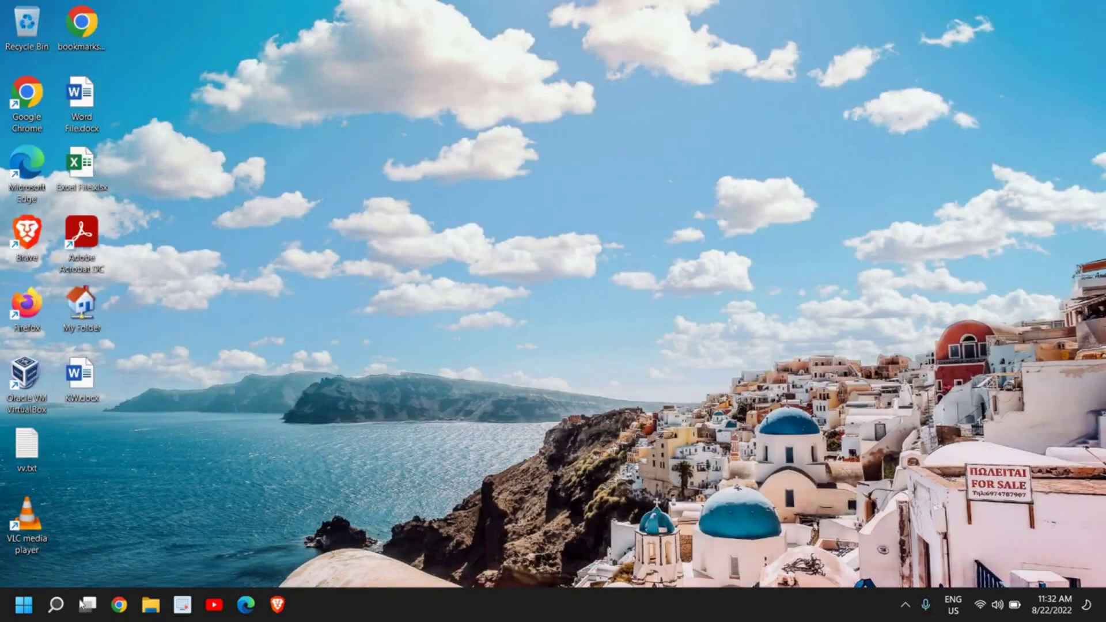
right_click(32, 613)
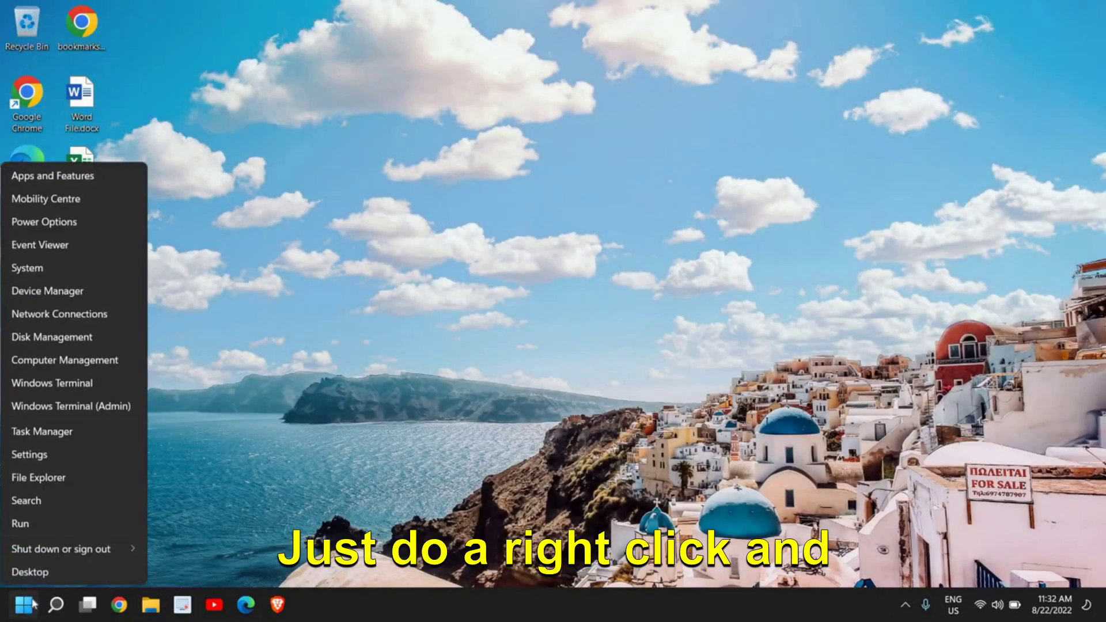
click(62, 430)
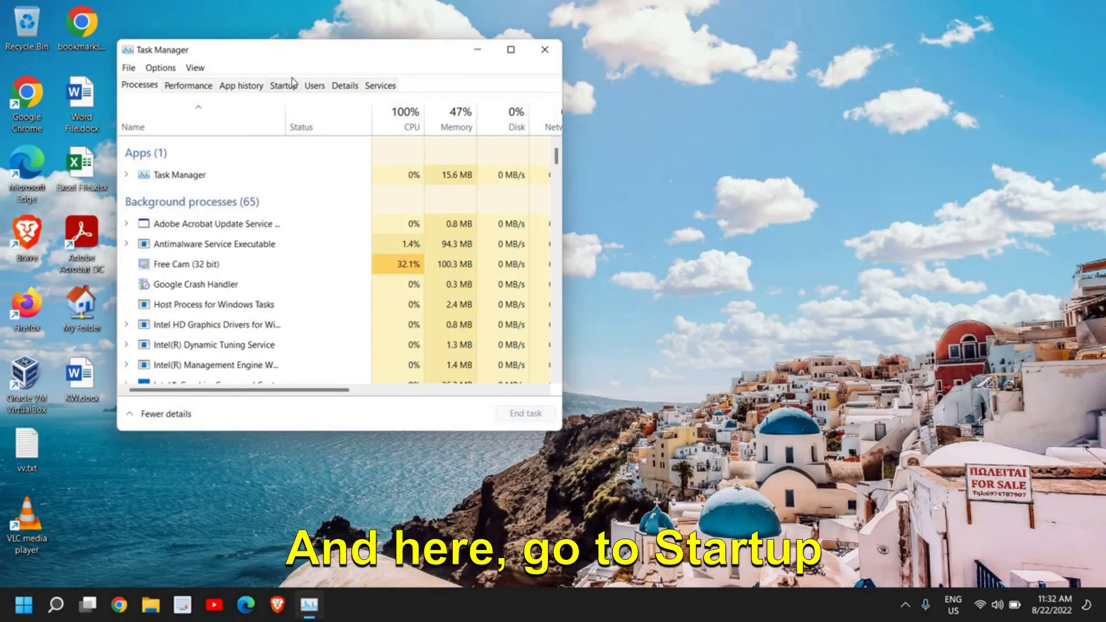
Maximise Task Manager's Startup apps list and inspect Krisp's options without changing anything.
click(285, 87)
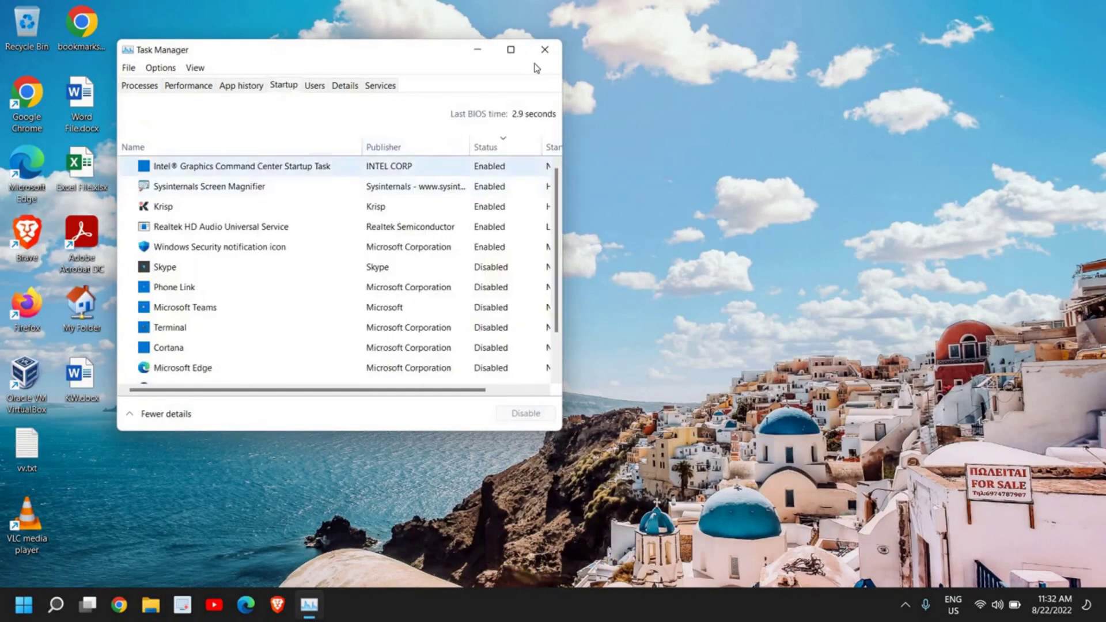
click(511, 51)
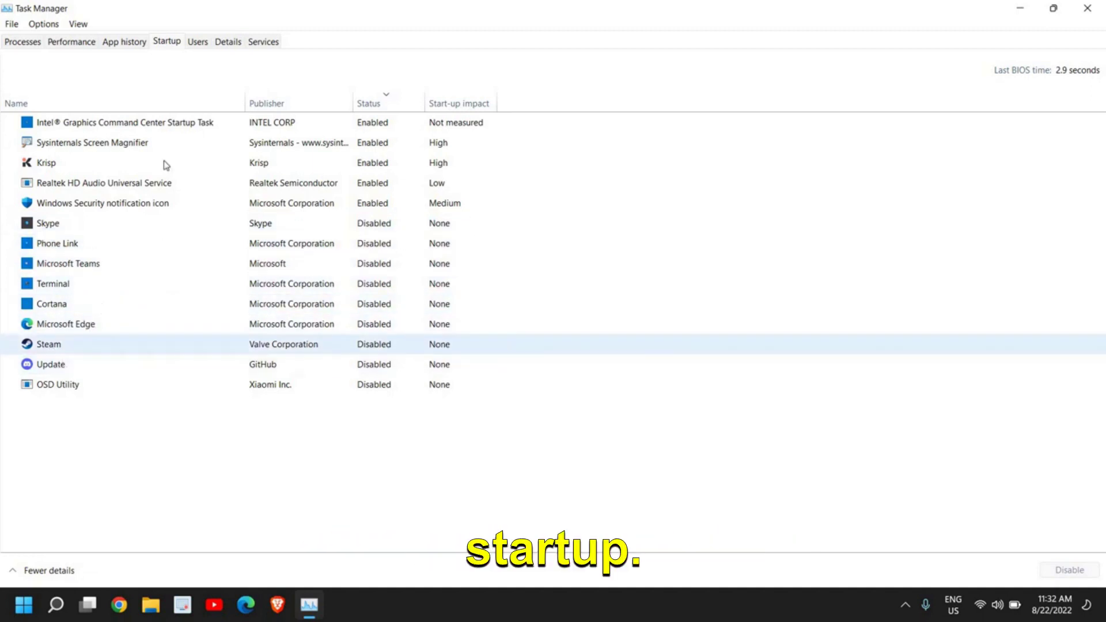
click(103, 210)
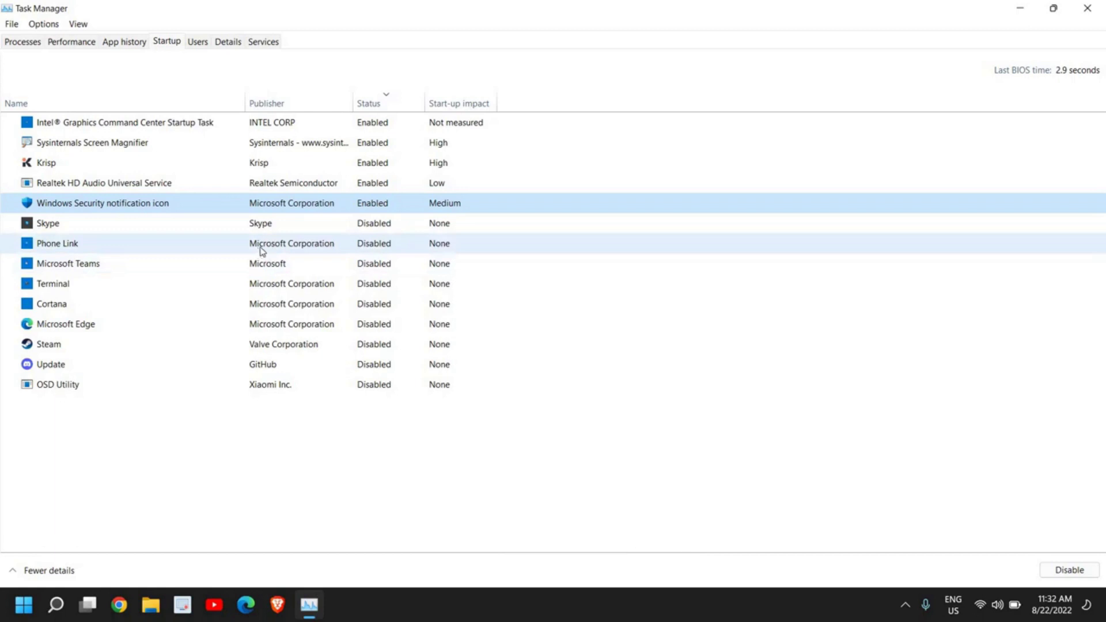
right_click(104, 168)
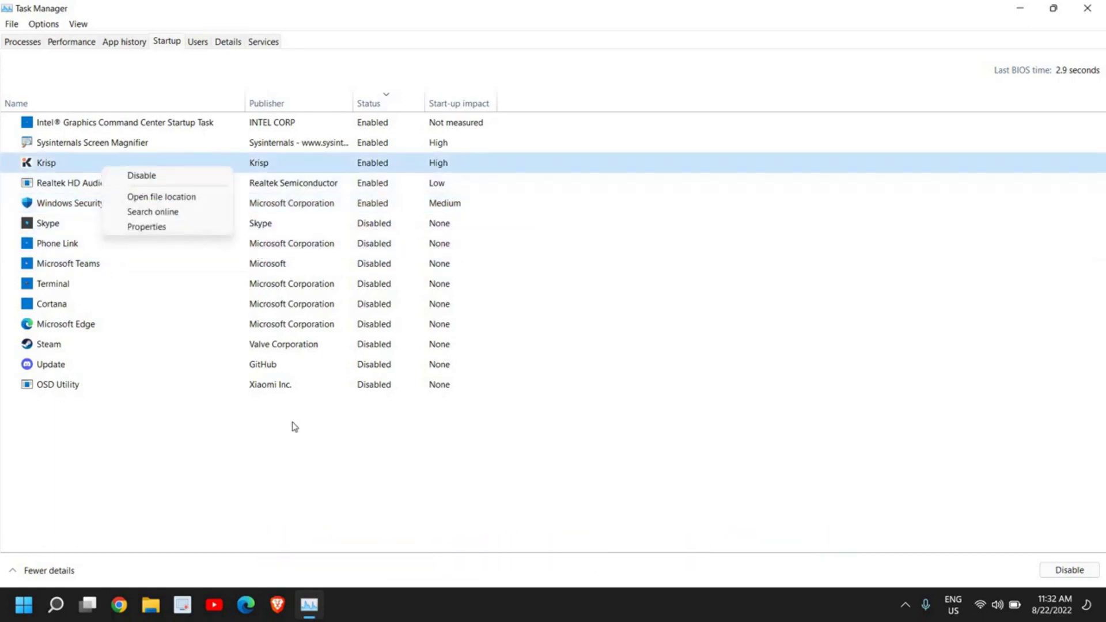
click(251, 165)
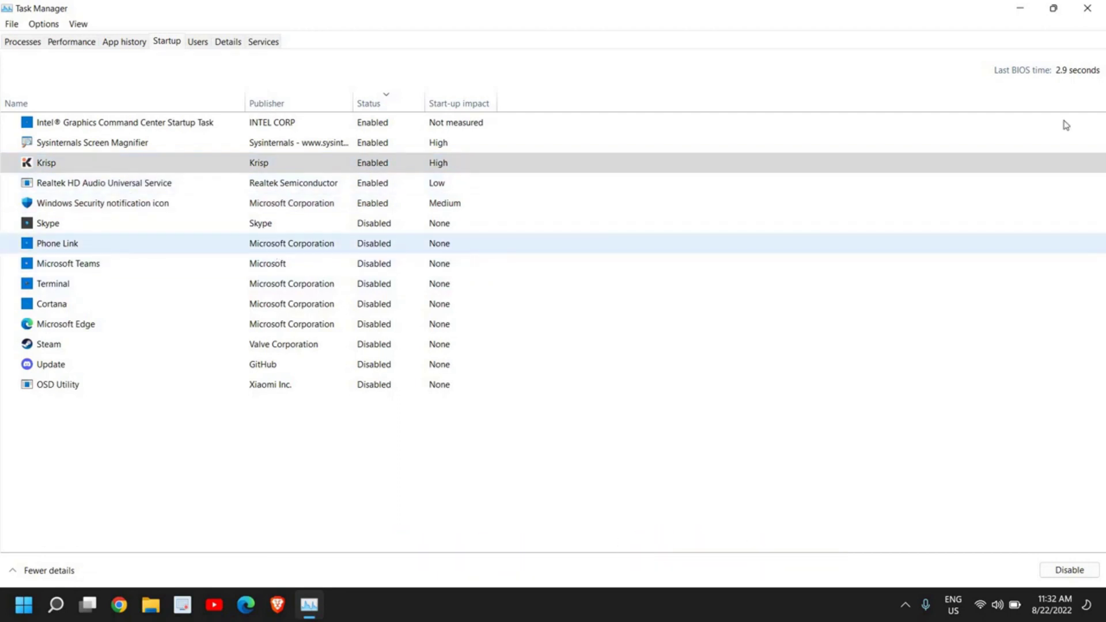
click(1087, 8)
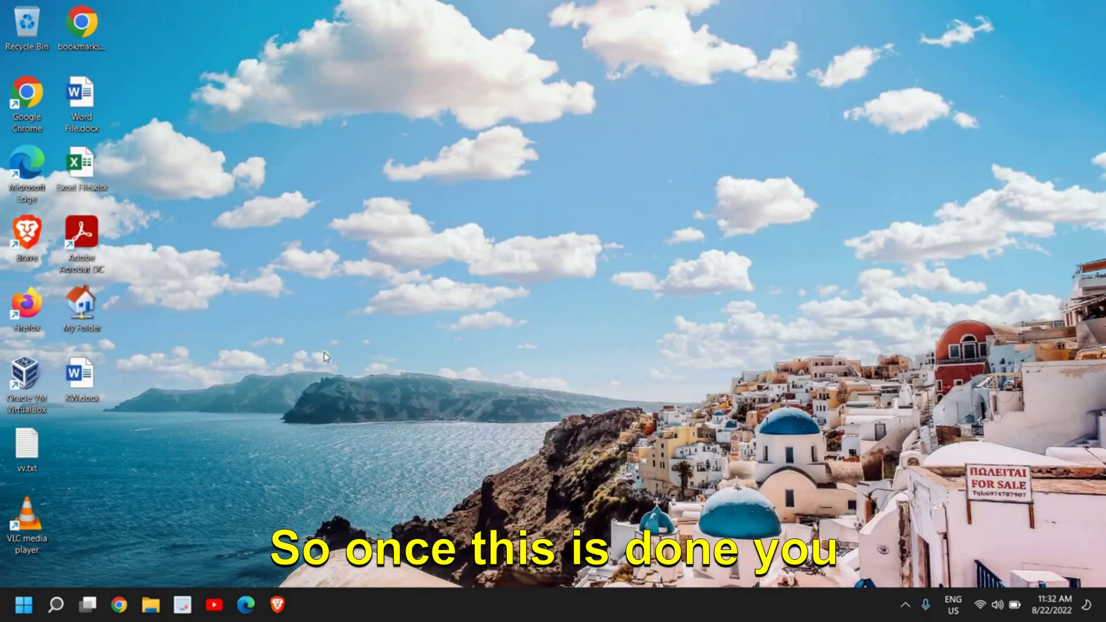